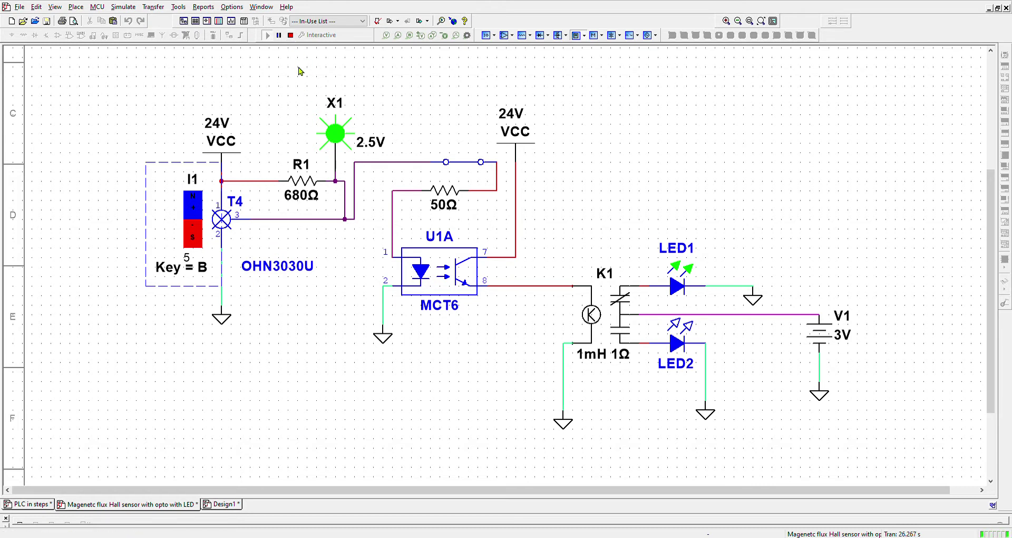
Raise the flux of magnet I1 beside Hall sensor T4 to 205 in the running simulation.
mouse_move(195, 270)
key(b)
key(b)
key(b)
key(b)
key(b)
mouse_move(211, 232)
key(b)
key(b)
key(b)
key(b)
key(b)
key(b)
key(b)
key(b)
key(b)
key(b)
key(b)
key(b)
key(b)
key(b)
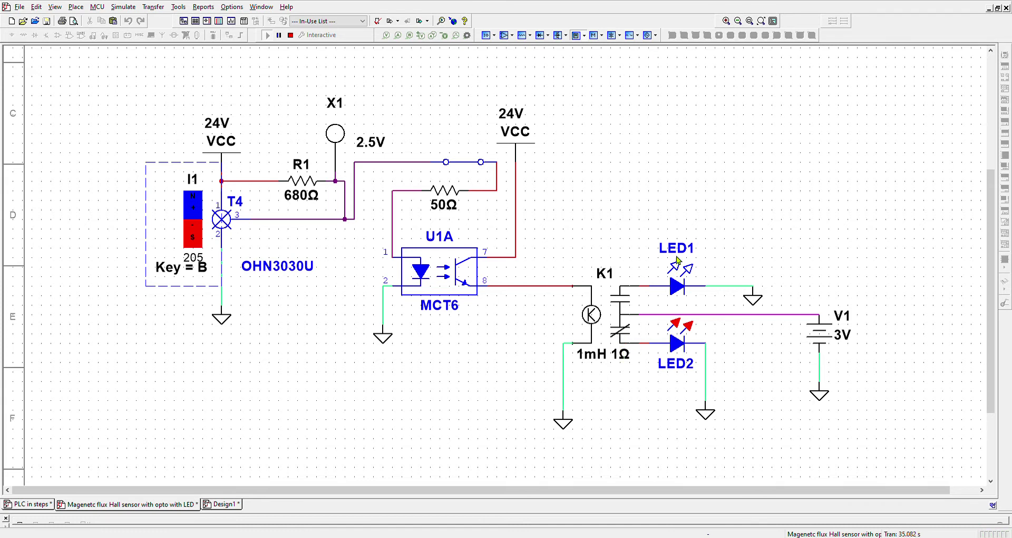
Operate switch S1 between the Hall sensor output and the 50 Ω resistor, leaving it open.
click(471, 168)
click(471, 168)
click(466, 167)
click(464, 169)
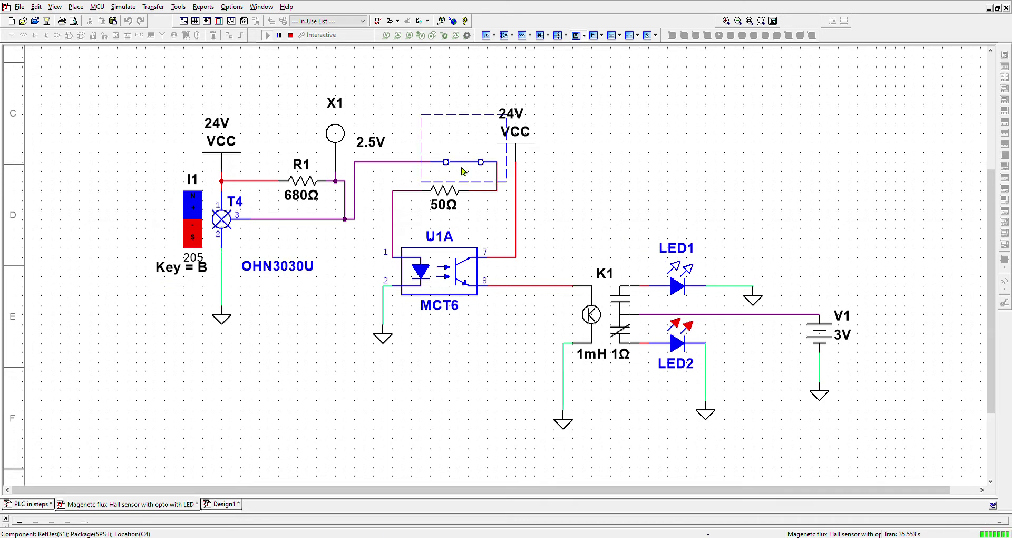
click(463, 172)
key(space)
key(space)
Lower the flux of magnet I1 to 155 while the simulation runs.
key(b)
key(shift+b)
key(shift+b)
key(shift+b)
key(shift+b)
key(shift+b)
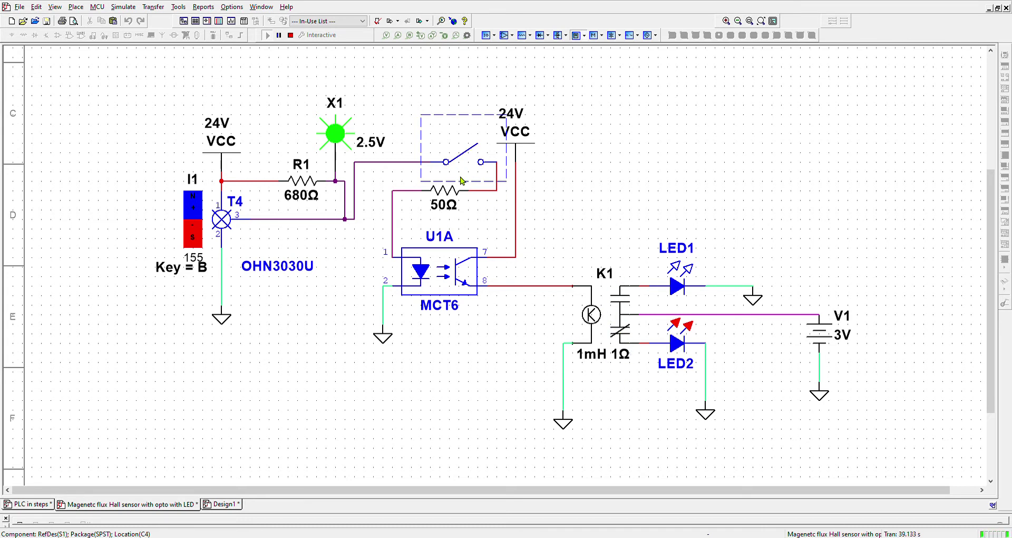
Close and reopen switch S1 twice to test the optocoupler, relay K1 and both LEDs.
key(space)
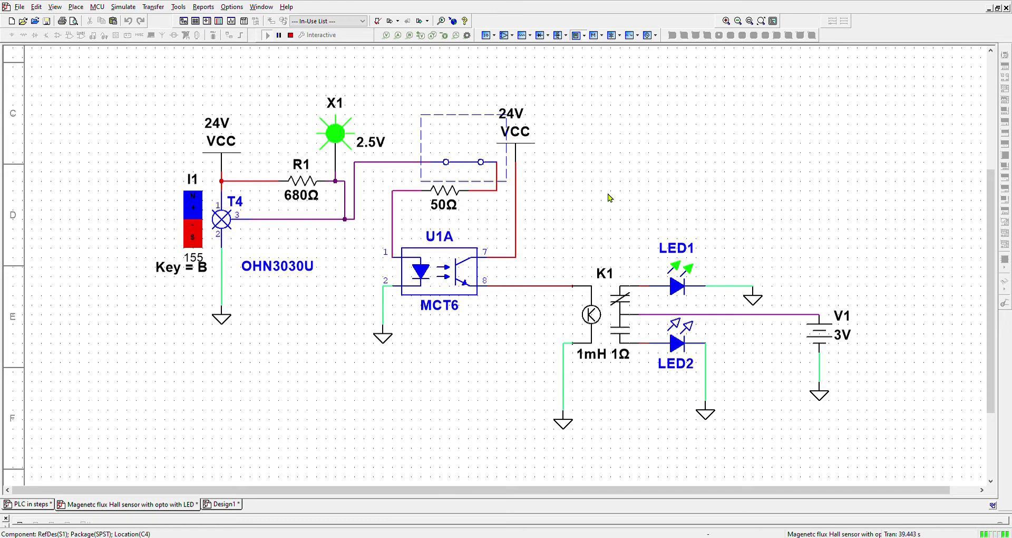
key(space)
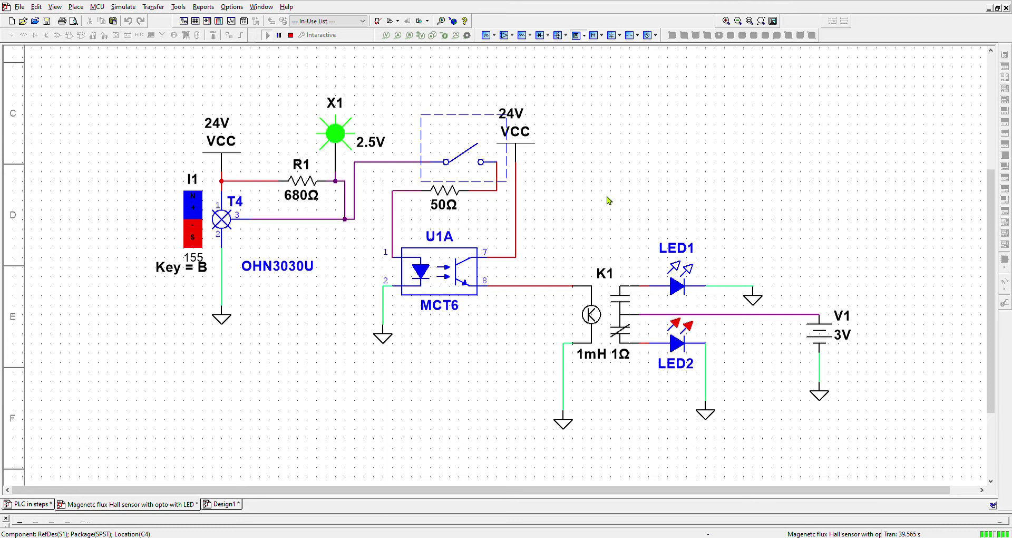
key(space)
key(space)
click(193, 224)
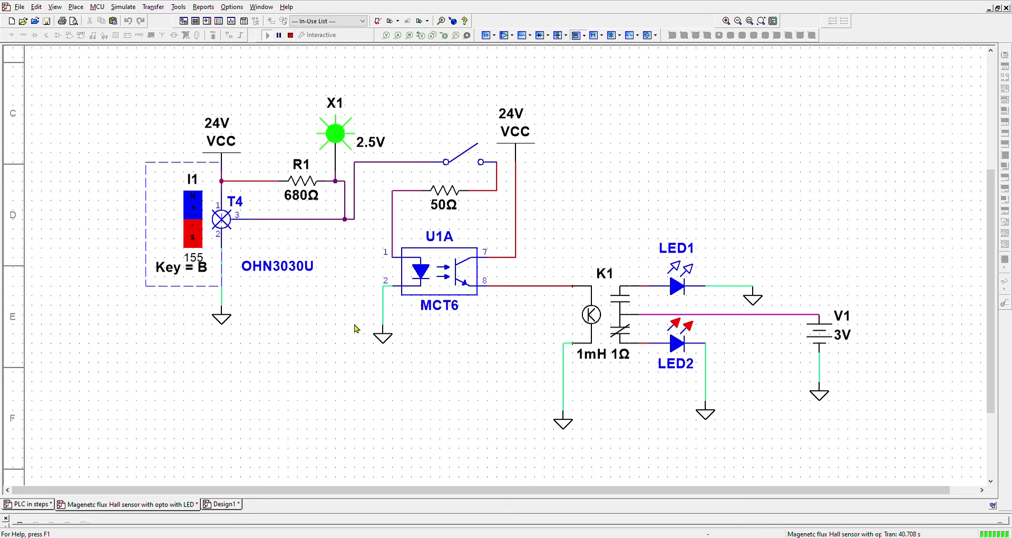
click(444, 280)
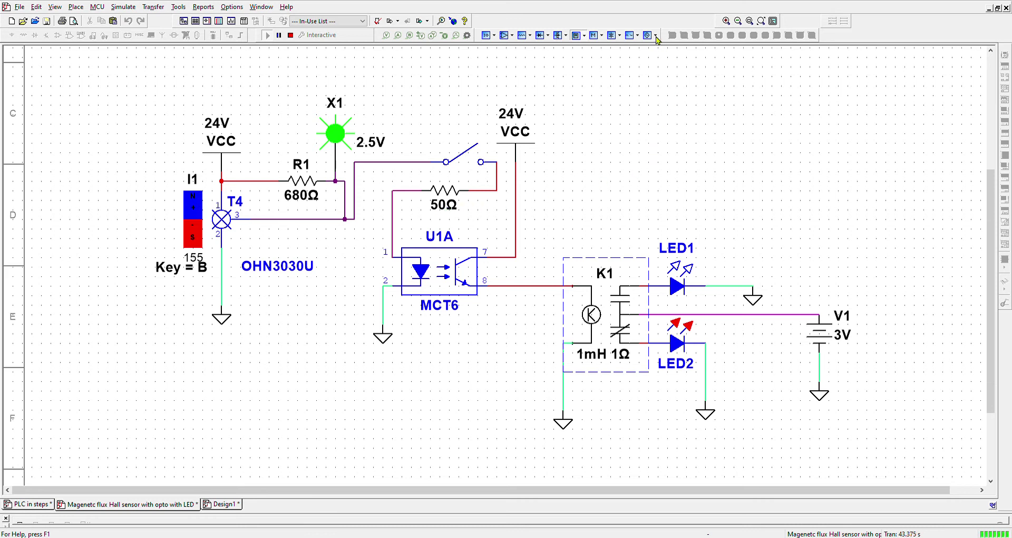
click(693, 150)
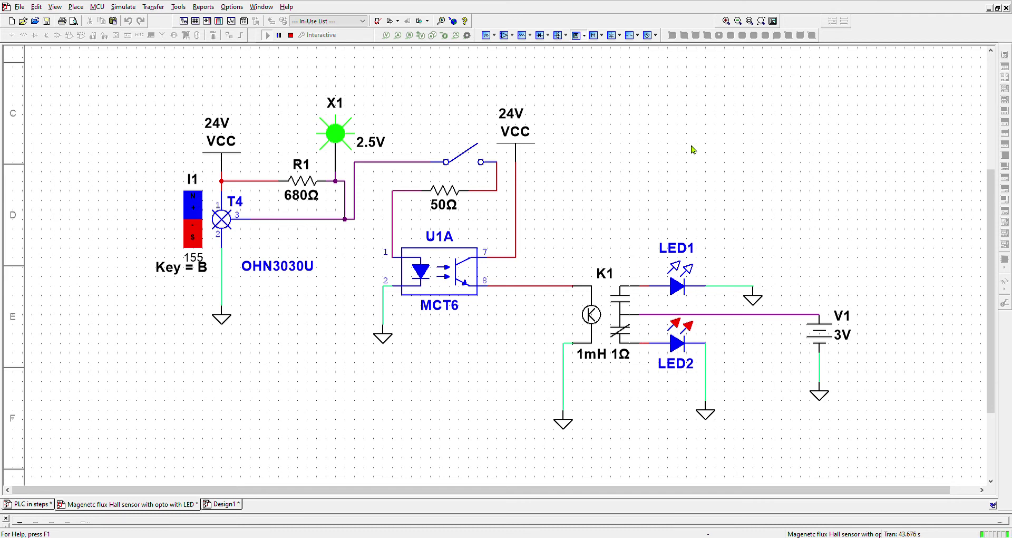